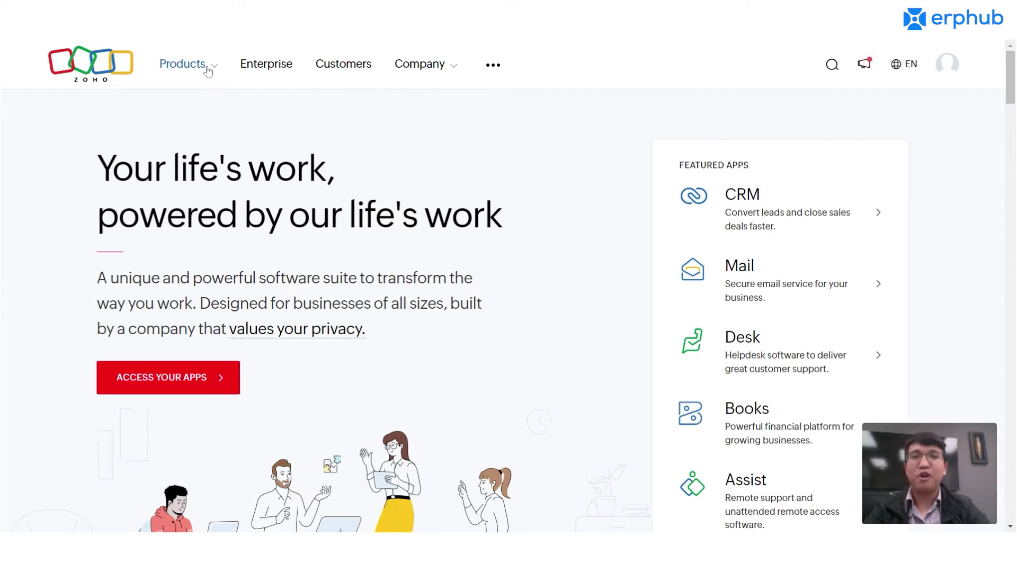
Step: Open the Products mega-menu to the Sales apps: CRM, Forms, SalesIQ, Bigin and CRM Plus
{"action": "left_click", "coordinate": [205, 70]}
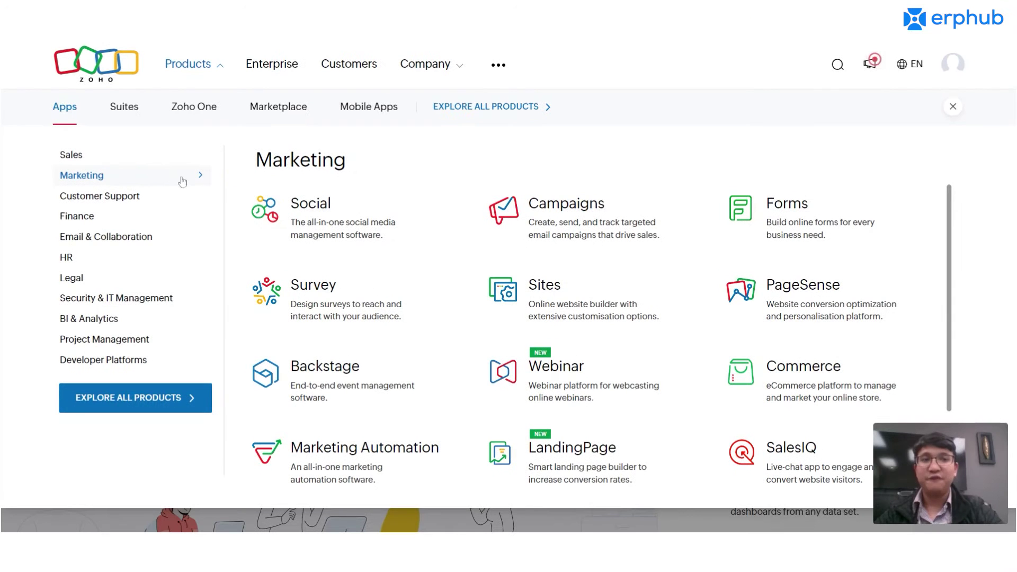
Step: Switch the catalogue to Marketing apps and clear the accidental text selection on the cards
{"action": "left_click", "coordinate": [186, 178]}
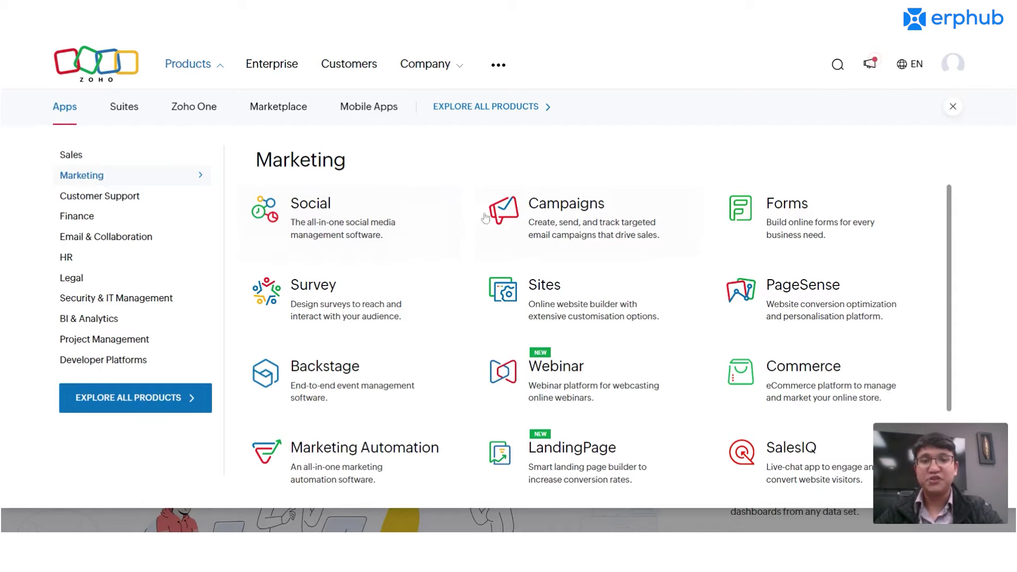
{"action": "scroll", "coordinate": [951, 249], "scroll_direction": "down", "scroll_amount": 1}
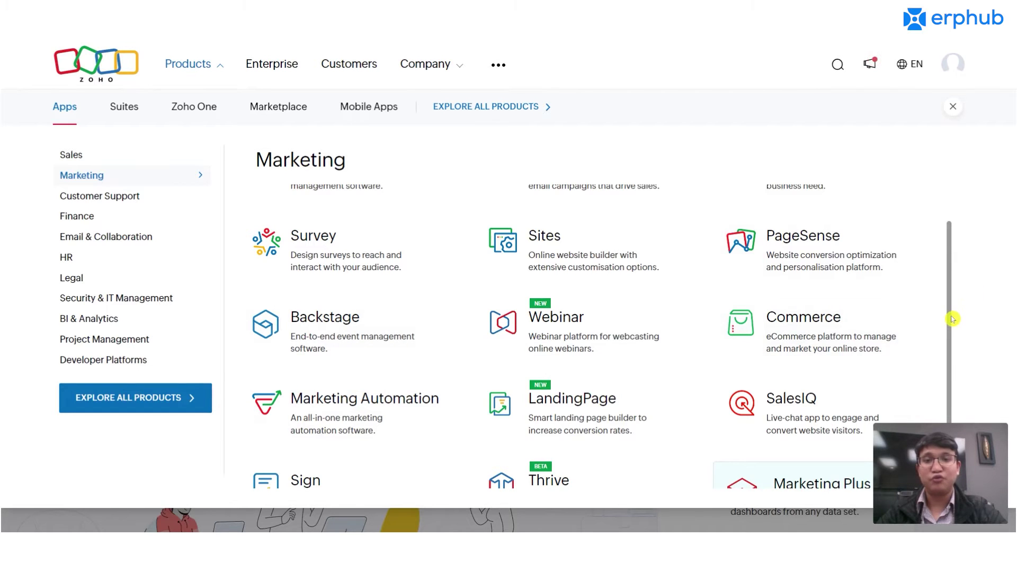
{"action": "left_click_drag", "start_coordinate": [953, 317], "coordinate": [957, 370]}
{"action": "left_click", "coordinate": [982, 295]}
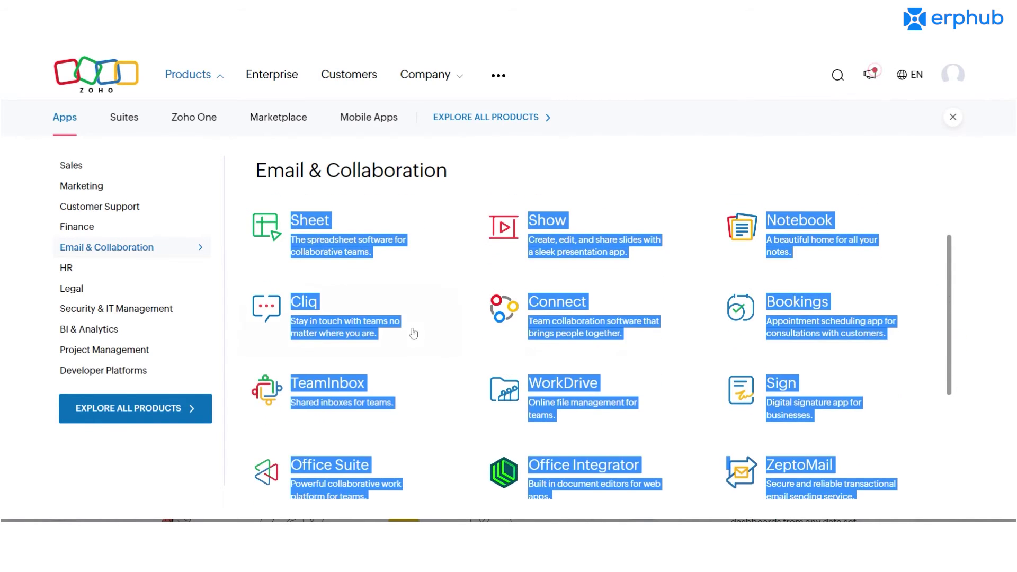
{"action": "left_click_drag", "start_coordinate": [949, 300], "coordinate": [1006, 338]}
Step: Clear the accidental text selection on the Email & Collaboration product cards
{"action": "left_click", "coordinate": [1006, 338]}
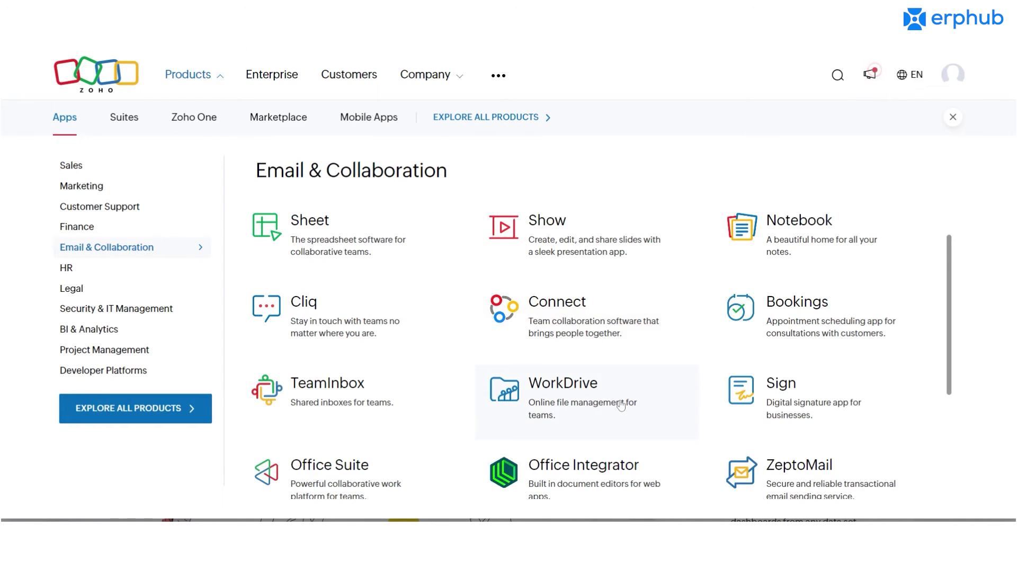